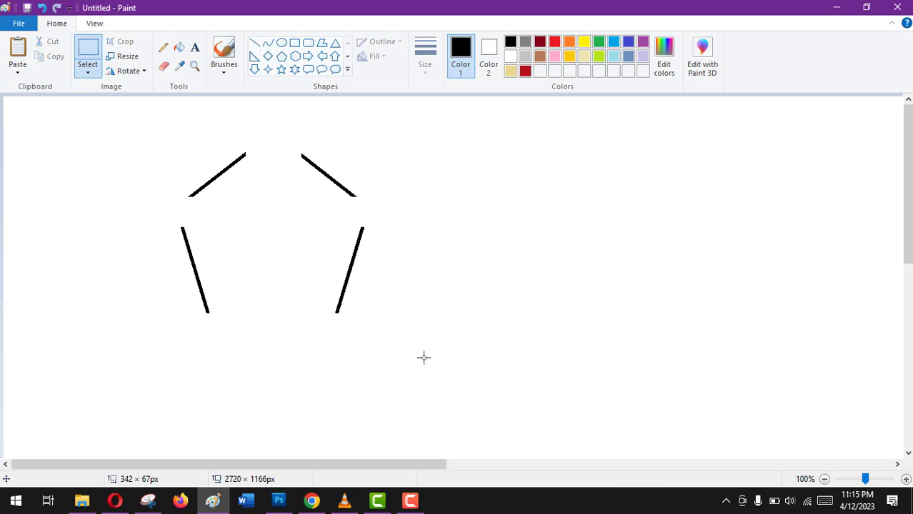
Join the open upper and side corners of the pentagon outline with thickest Pencil strokes and draw an oval nose between its lower ends
{"action": "left_click", "coordinate": [163, 47]}
{"action": "left_click", "coordinate": [426, 54]}
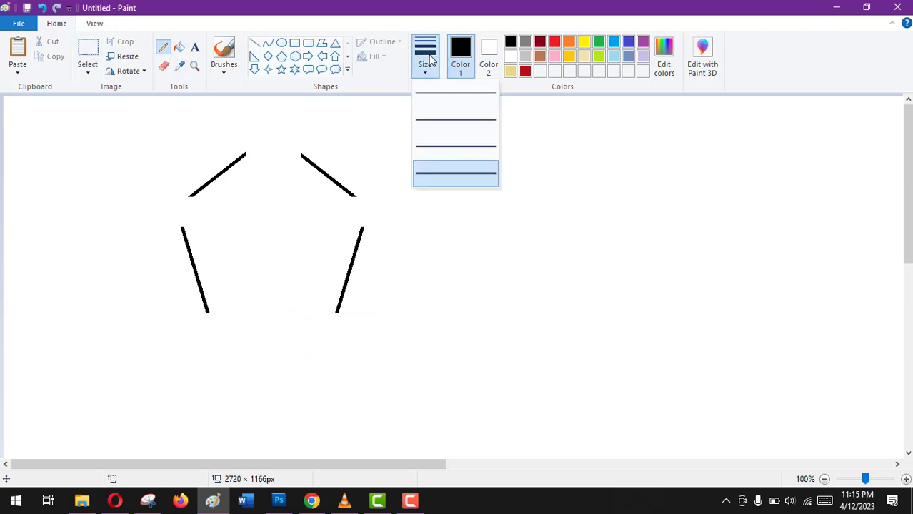
{"action": "left_click", "coordinate": [433, 173]}
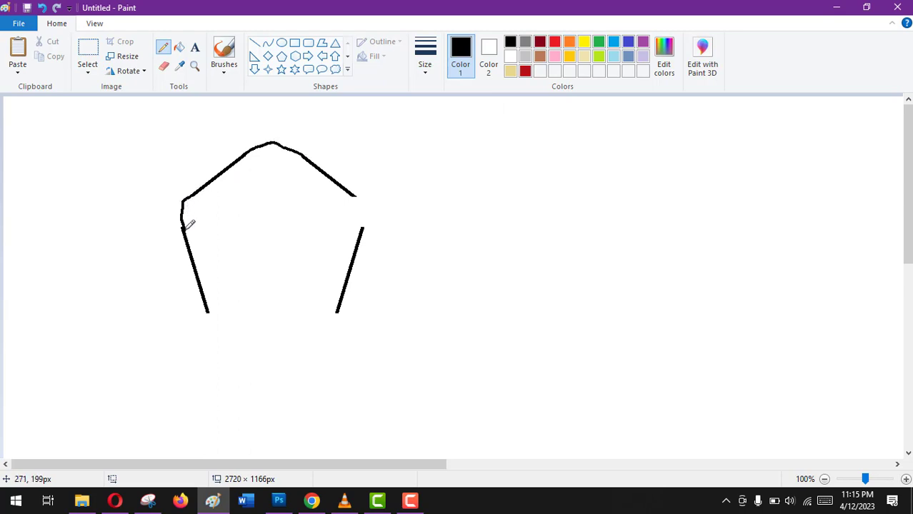
{"action": "left_click_drag", "start_coordinate": [361, 223], "coordinate": [361, 199]}
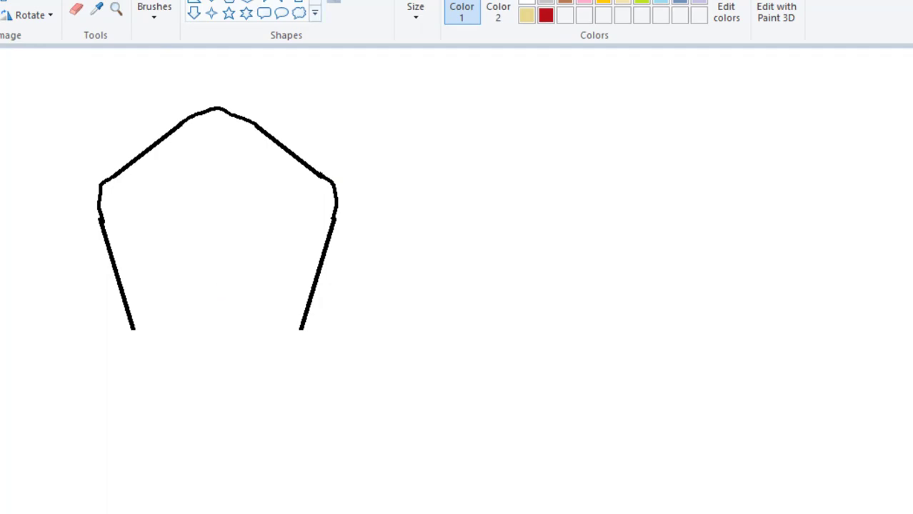
{"action": "left_click_drag", "start_coordinate": [187, 300], "coordinate": [217, 305]}
{"action": "left_click", "coordinate": [489, 298]}
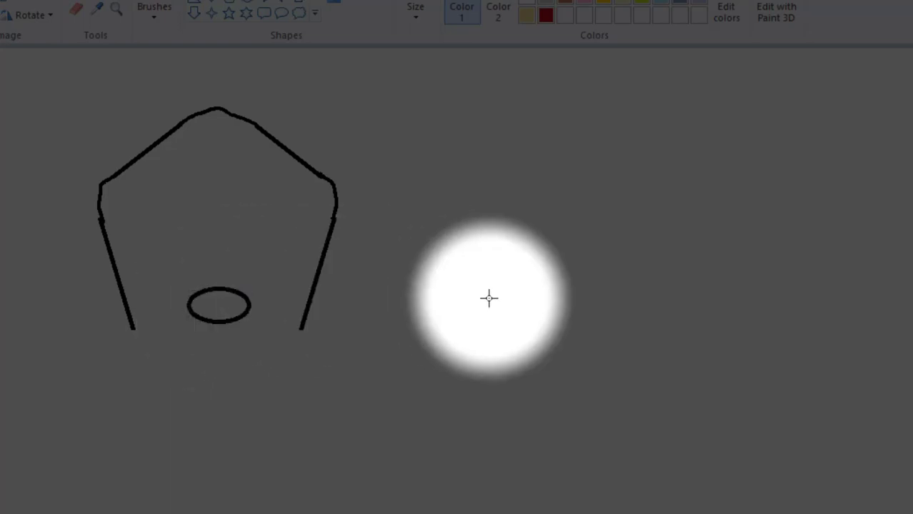
Draw two slanted eyes with pupils above the nose using the thickest Pencil, surrounding each with a furry brow outline
{"action": "left_click", "coordinate": [76, 3]}
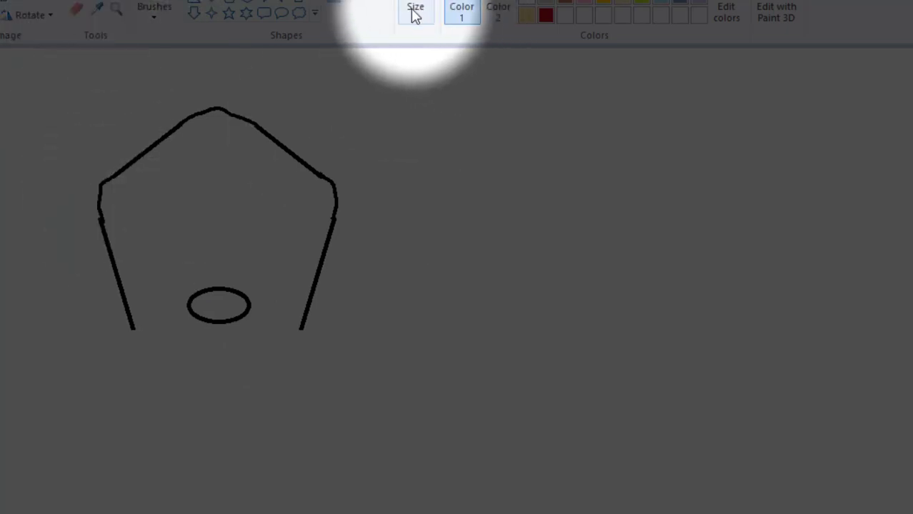
{"action": "left_click", "coordinate": [415, 13]}
{"action": "left_click", "coordinate": [429, 154]}
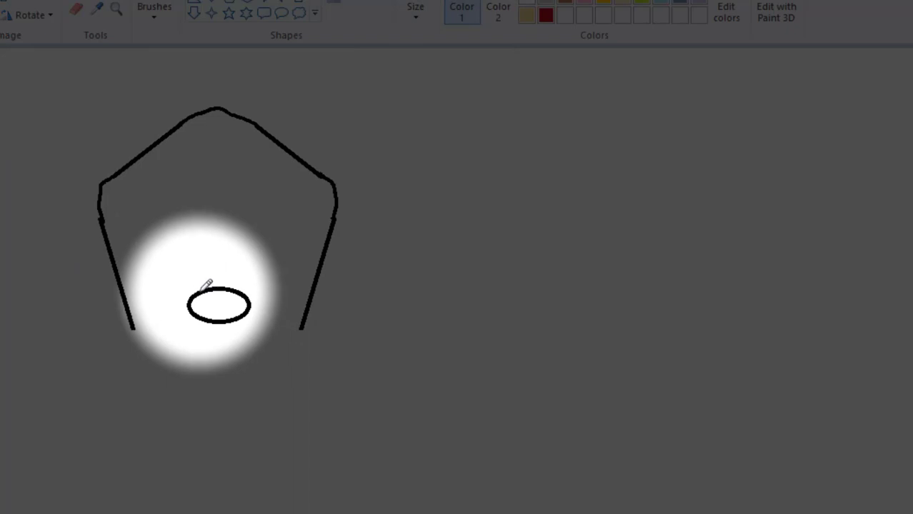
{"action": "mouse_move", "coordinate": [202, 289]}
{"action": "left_mouse_down"}
{"action": "mouse_move", "coordinate": [187, 266]}
{"action": "mouse_move", "coordinate": [194, 247]}
{"action": "mouse_move", "coordinate": [216, 269]}
{"action": "mouse_move", "coordinate": [240, 272]}
{"action": "mouse_move", "coordinate": [270, 259]}
{"action": "mouse_move", "coordinate": [264, 284]}
{"action": "mouse_move", "coordinate": [240, 290]}
{"action": "left_mouse_up"}
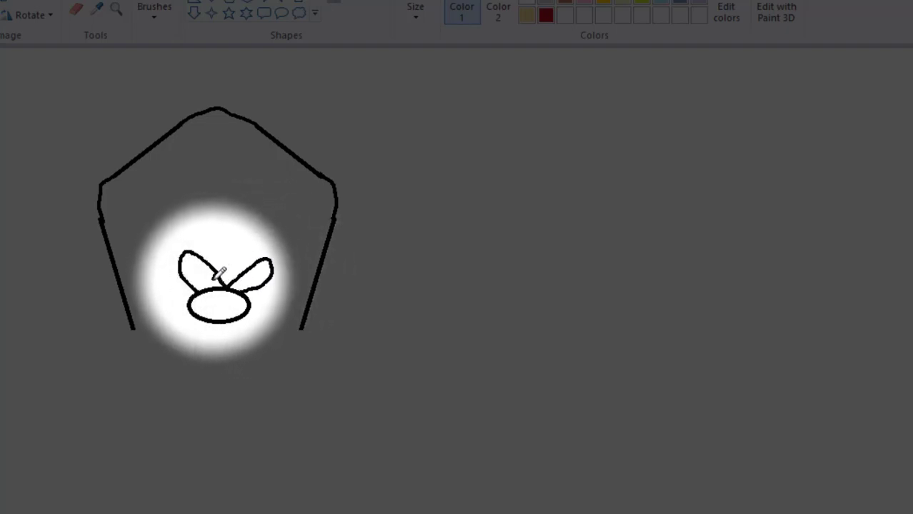
{"action": "left_click_drag", "start_coordinate": [219, 275], "coordinate": [220, 284]}
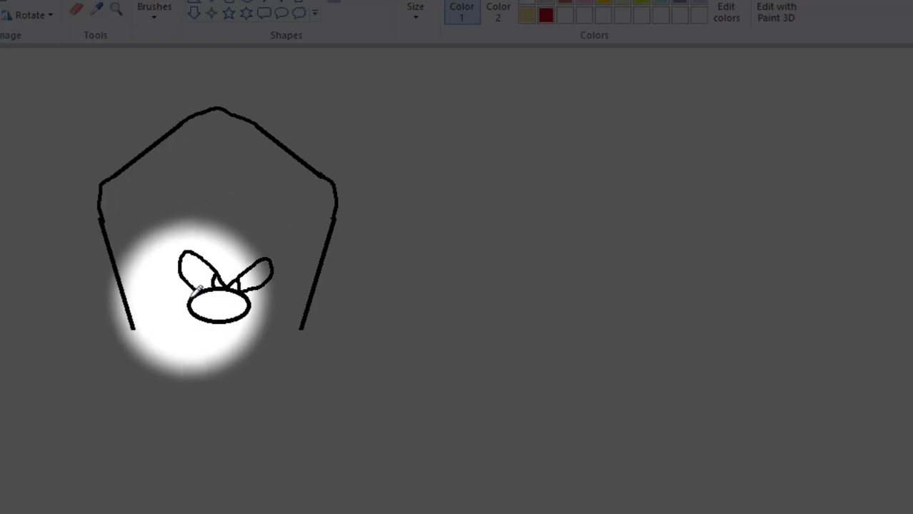
{"action": "mouse_move", "coordinate": [188, 293]}
{"action": "left_mouse_down"}
{"action": "mouse_move", "coordinate": [168, 260]}
{"action": "mouse_move", "coordinate": [163, 269]}
{"action": "mouse_move", "coordinate": [164, 252]}
{"action": "mouse_move", "coordinate": [156, 256]}
{"action": "mouse_move", "coordinate": [176, 241]}
{"action": "mouse_move", "coordinate": [172, 235]}
{"action": "mouse_move", "coordinate": [187, 234]}
{"action": "mouse_move", "coordinate": [234, 272]}
{"action": "left_mouse_up"}
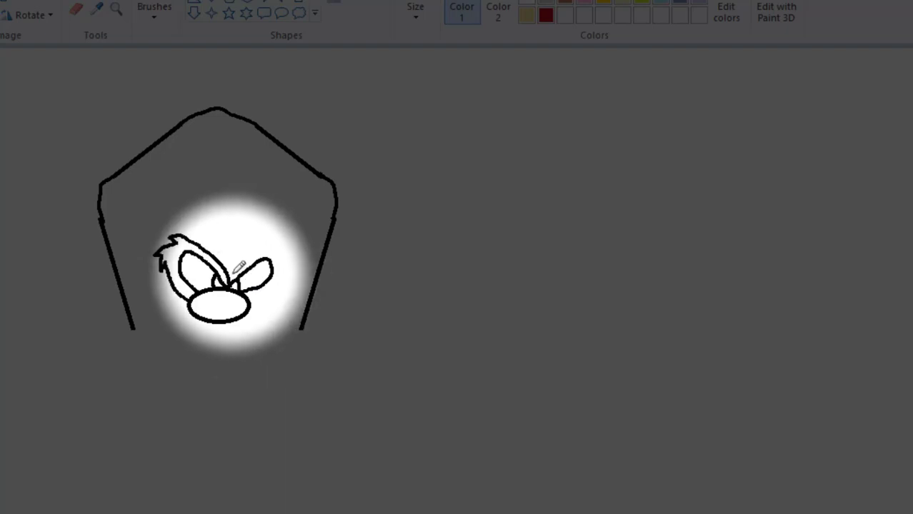
{"action": "mouse_move", "coordinate": [230, 271]}
{"action": "left_mouse_down"}
{"action": "mouse_move", "coordinate": [228, 269]}
{"action": "mouse_move", "coordinate": [275, 234]}
{"action": "mouse_move", "coordinate": [285, 239]}
{"action": "mouse_move", "coordinate": [290, 271]}
{"action": "mouse_move", "coordinate": [248, 284]}
{"action": "left_mouse_up"}
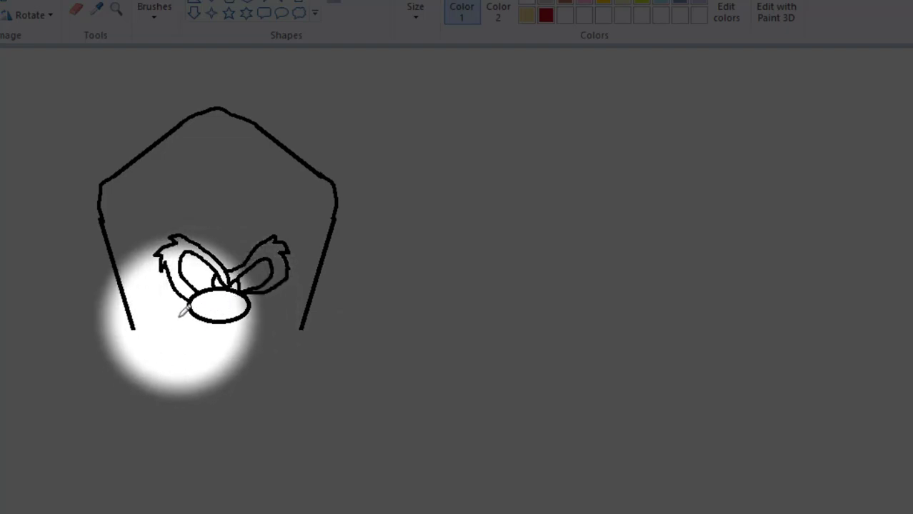
Draw the jagged upper-lip fringe below the nose and a crooked open mouth with a tongue line beneath it
{"action": "mouse_move", "coordinate": [178, 319]}
{"action": "left_mouse_down"}
{"action": "mouse_move", "coordinate": [221, 342]}
{"action": "mouse_move", "coordinate": [256, 320]}
{"action": "left_mouse_up"}
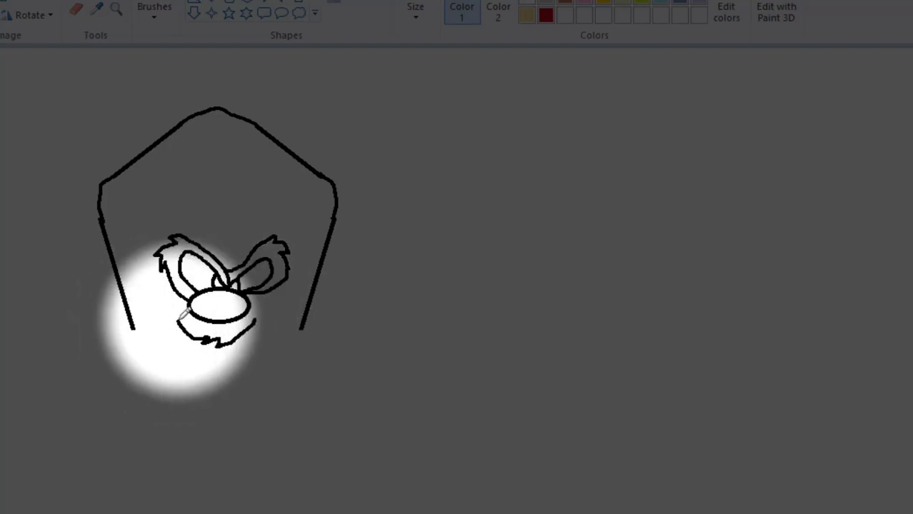
{"action": "left_click_drag", "start_coordinate": [178, 326], "coordinate": [167, 315]}
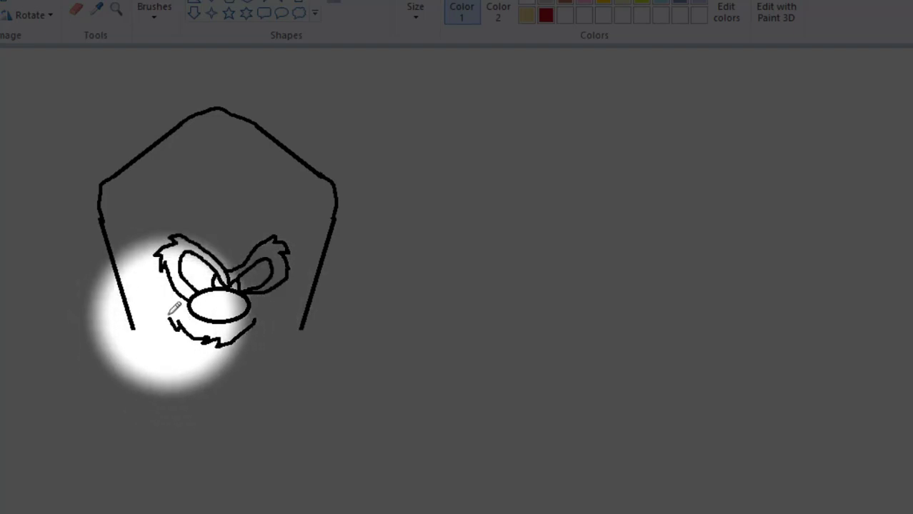
{"action": "left_click_drag", "start_coordinate": [252, 333], "coordinate": [262, 321]}
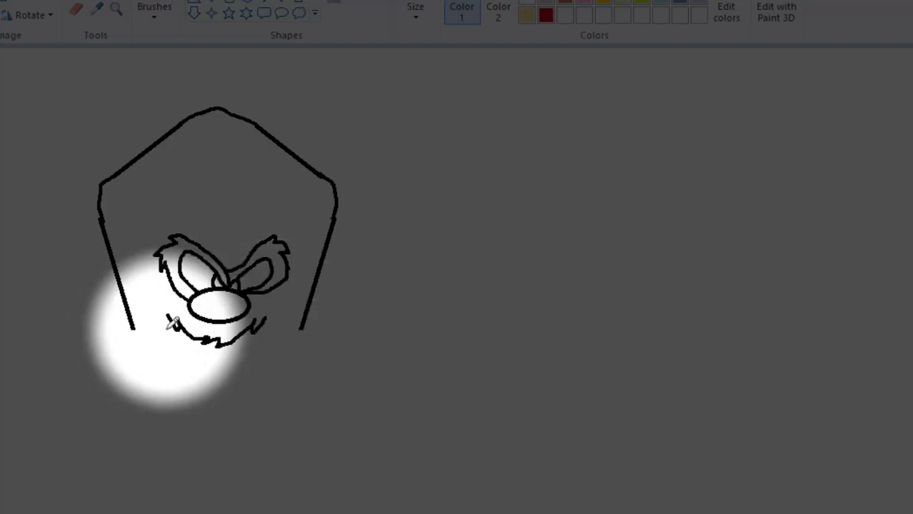
{"action": "mouse_move", "coordinate": [171, 316]}
{"action": "left_mouse_down"}
{"action": "mouse_move", "coordinate": [171, 355]}
{"action": "mouse_move", "coordinate": [182, 369]}
{"action": "mouse_move", "coordinate": [230, 352]}
{"action": "mouse_move", "coordinate": [263, 360]}
{"action": "mouse_move", "coordinate": [265, 322]}
{"action": "left_mouse_up"}
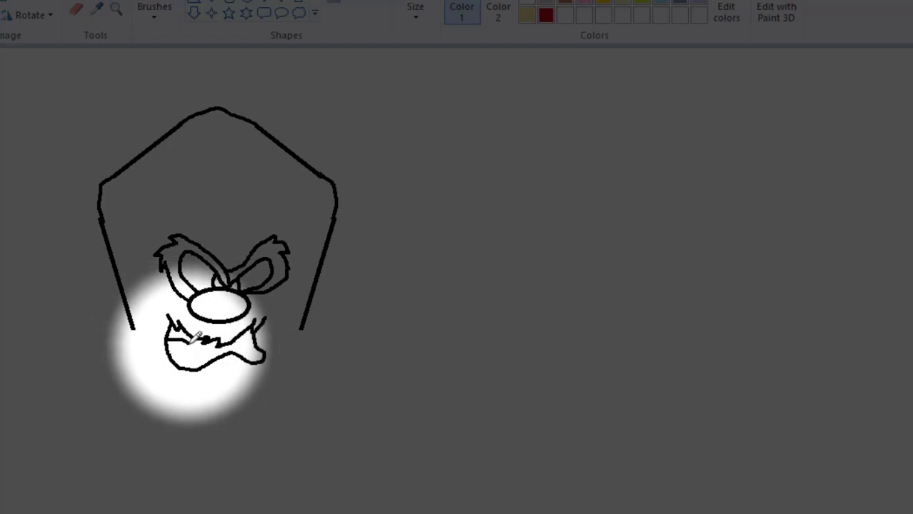
{"action": "mouse_move", "coordinate": [175, 342]}
{"action": "left_mouse_down"}
{"action": "mouse_move", "coordinate": [202, 359]}
{"action": "mouse_move", "coordinate": [217, 356]}
{"action": "left_mouse_up"}
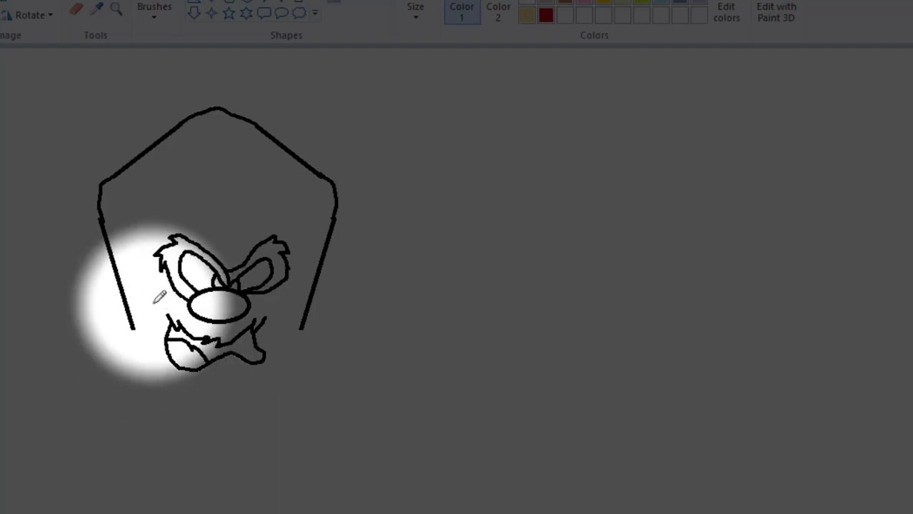
Draw a long drooping moustache with small tufts behind it and pointed ears, erasing the outline ends inside it
{"action": "mouse_move", "coordinate": [142, 306]}
{"action": "left_mouse_down"}
{"action": "mouse_move", "coordinate": [110, 322]}
{"action": "mouse_move", "coordinate": [123, 365]}
{"action": "mouse_move", "coordinate": [137, 346]}
{"action": "mouse_move", "coordinate": [134, 362]}
{"action": "mouse_move", "coordinate": [145, 352]}
{"action": "mouse_move", "coordinate": [138, 371]}
{"action": "mouse_move", "coordinate": [160, 473]}
{"action": "mouse_move", "coordinate": [140, 501]}
{"action": "mouse_move", "coordinate": [175, 500]}
{"action": "mouse_move", "coordinate": [188, 482]}
{"action": "mouse_move", "coordinate": [179, 380]}
{"action": "mouse_move", "coordinate": [190, 385]}
{"action": "mouse_move", "coordinate": [240, 363]}
{"action": "mouse_move", "coordinate": [265, 379]}
{"action": "mouse_move", "coordinate": [276, 348]}
{"action": "mouse_move", "coordinate": [301, 409]}
{"action": "mouse_move", "coordinate": [289, 489]}
{"action": "mouse_move", "coordinate": [312, 507]}
{"action": "mouse_move", "coordinate": [303, 470]}
{"action": "mouse_move", "coordinate": [327, 384]}
{"action": "mouse_move", "coordinate": [300, 502]}
{"action": "mouse_move", "coordinate": [325, 341]}
{"action": "mouse_move", "coordinate": [282, 309]}
{"action": "left_mouse_up"}
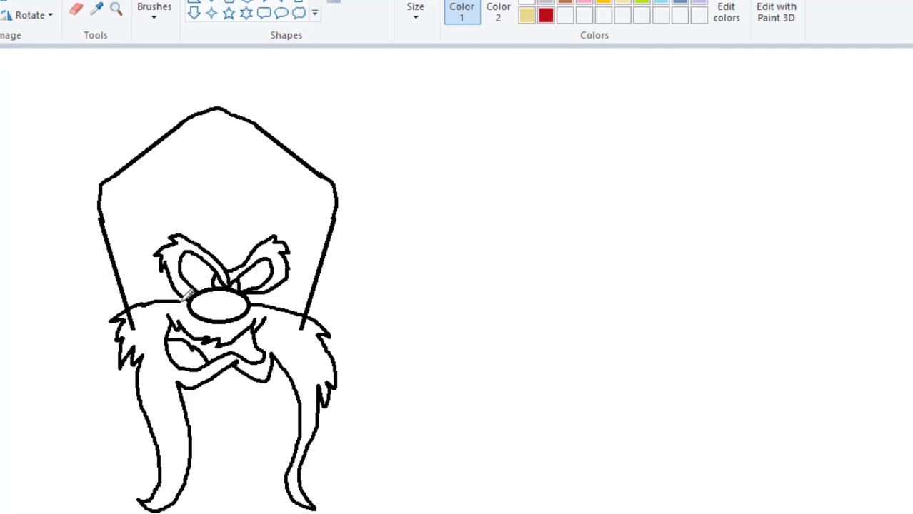
{"action": "left_click", "coordinate": [76, 9]}
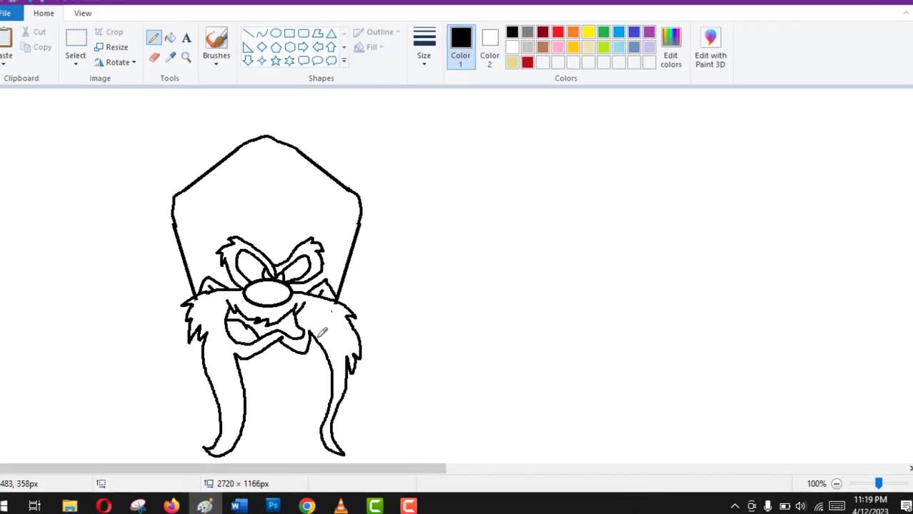
{"action": "left_click_drag", "start_coordinate": [320, 363], "coordinate": [325, 380]}
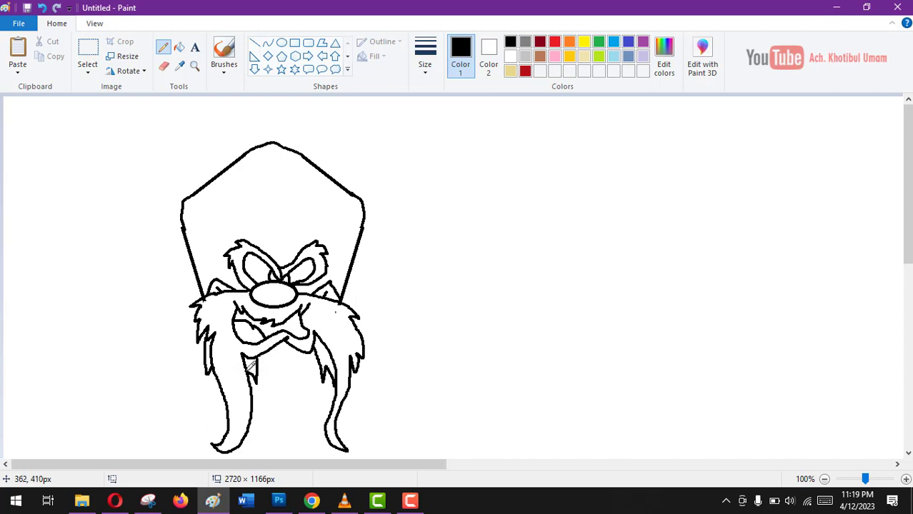
Move the whole face toward the canvas's left edge and place two pasted copies beside it in an evenly spaced row
{"action": "left_click", "coordinate": [87, 49]}
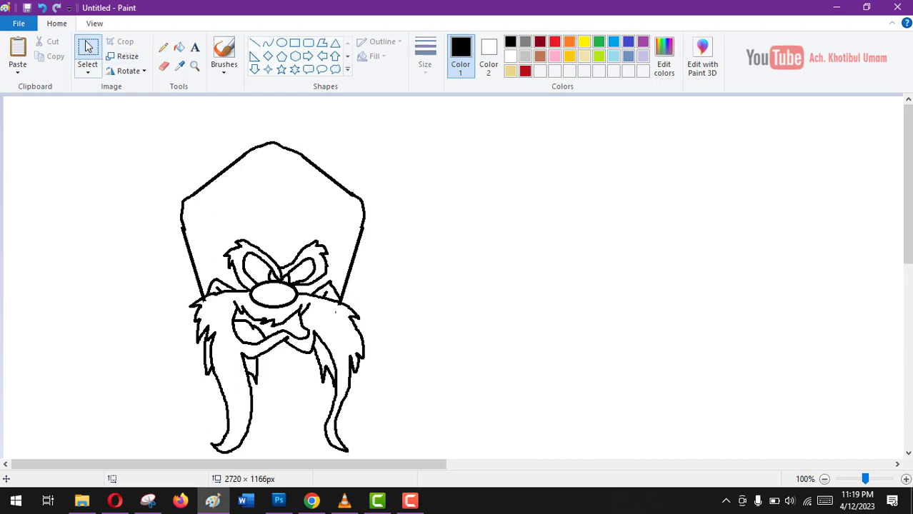
{"action": "left_click_drag", "start_coordinate": [139, 111], "coordinate": [391, 470]}
{"action": "left_click_drag", "start_coordinate": [301, 296], "coordinate": [237, 268]}
{"action": "key", "text": "ctrl+c"}
{"action": "key", "text": "ctrl+v"}
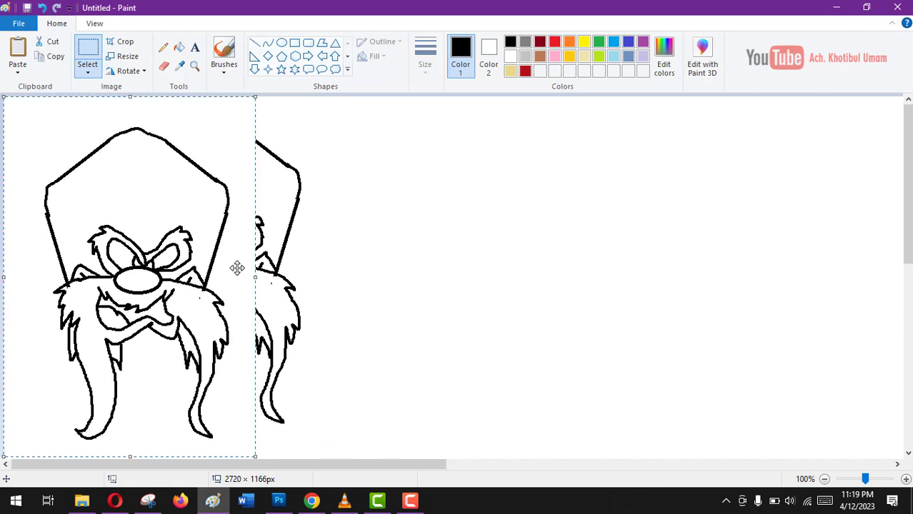
{"action": "mouse_move", "coordinate": [139, 201]}
{"action": "left_mouse_down"}
{"action": "mouse_move", "coordinate": [461, 183]}
{"action": "mouse_move", "coordinate": [453, 186]}
{"action": "left_mouse_up"}
{"action": "key", "text": "ctrl+v"}
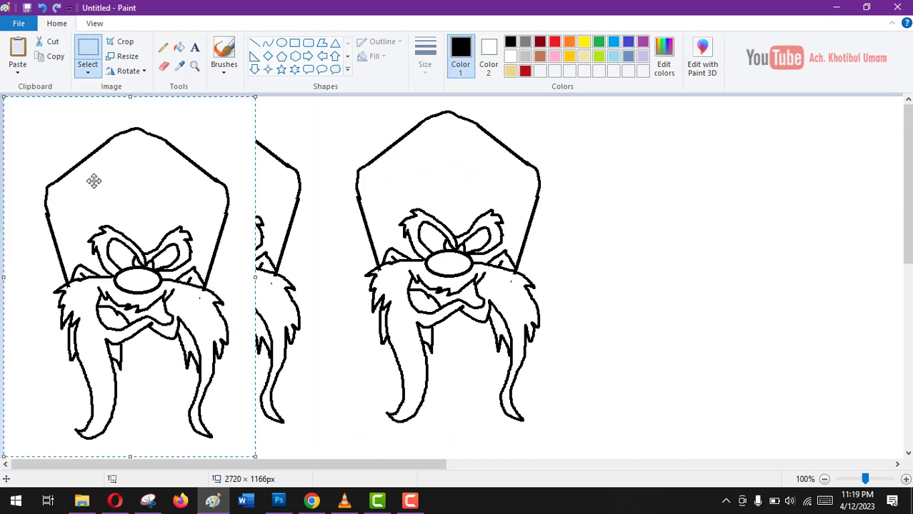
{"action": "left_click_drag", "start_coordinate": [91, 180], "coordinate": [654, 162]}
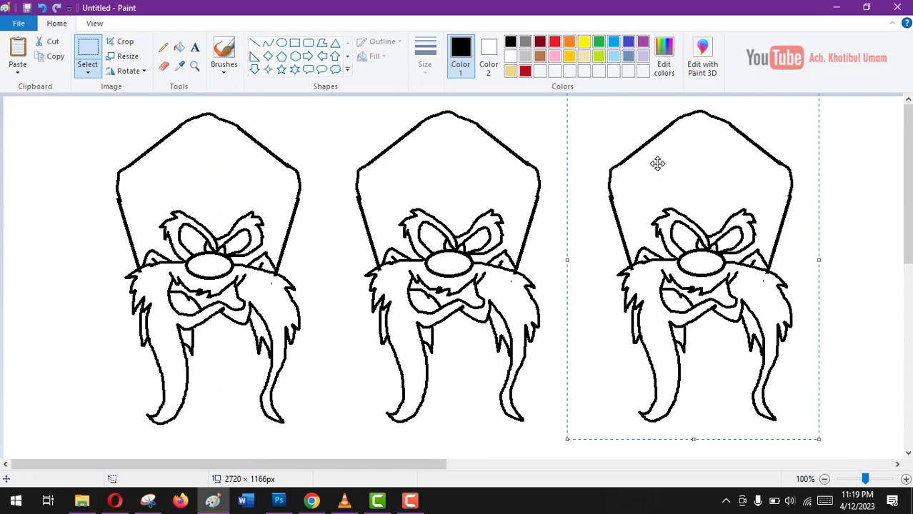
{"action": "left_click", "coordinate": [837, 171]}
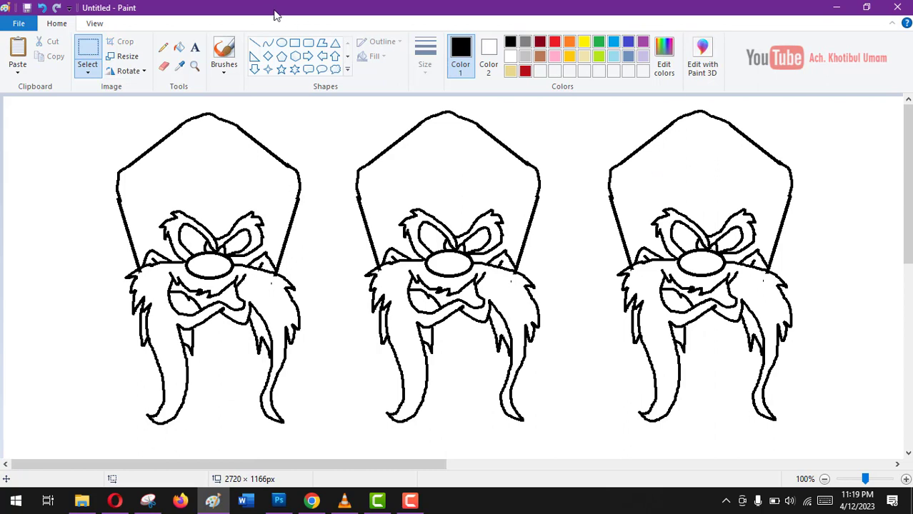
Fill the moustaches of all three faces with red
{"action": "left_click", "coordinate": [554, 42]}
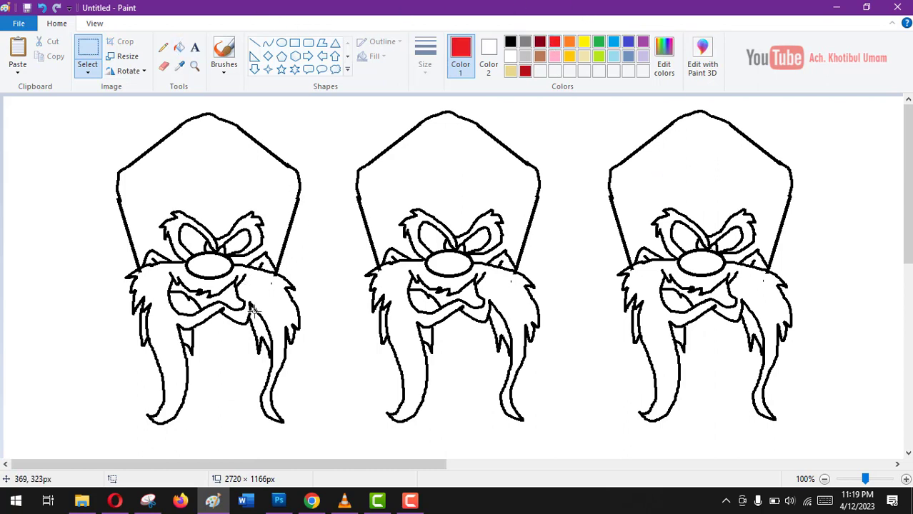
{"action": "left_click", "coordinate": [180, 50]}
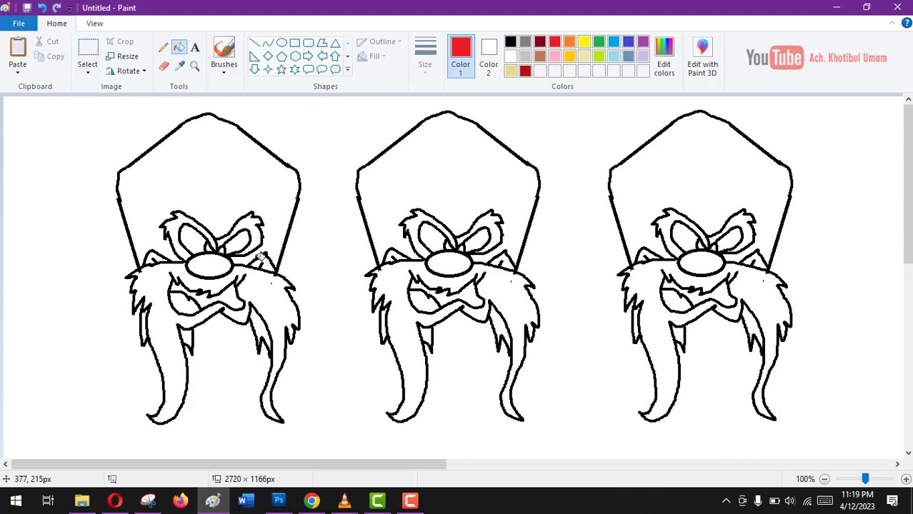
{"action": "left_click", "coordinate": [272, 297]}
{"action": "left_click", "coordinate": [404, 277]}
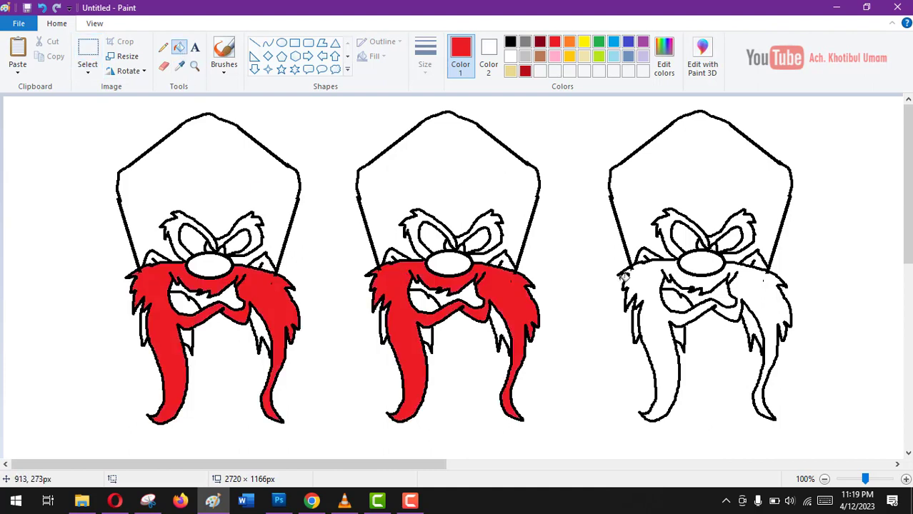
{"action": "left_click", "coordinate": [645, 285]}
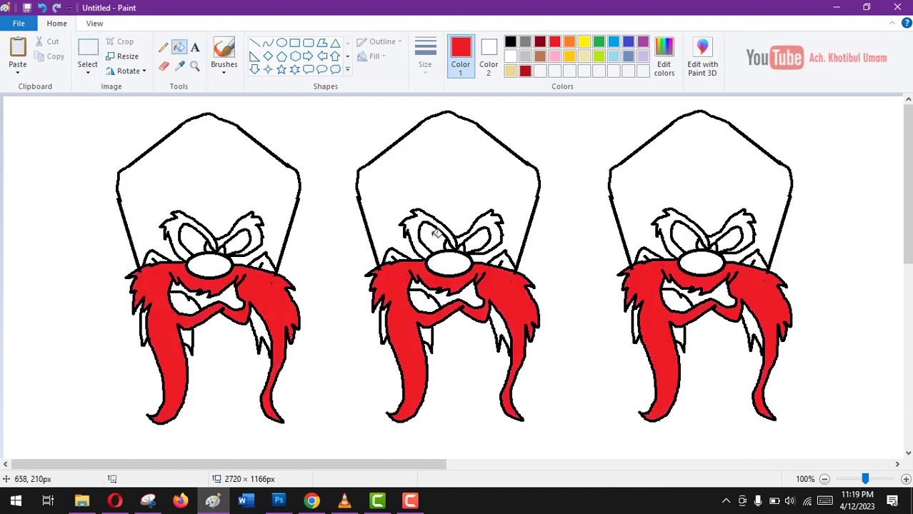
Fill the furry brow shapes around the eyes of all three faces with the custom dark red
{"action": "left_click", "coordinate": [525, 71]}
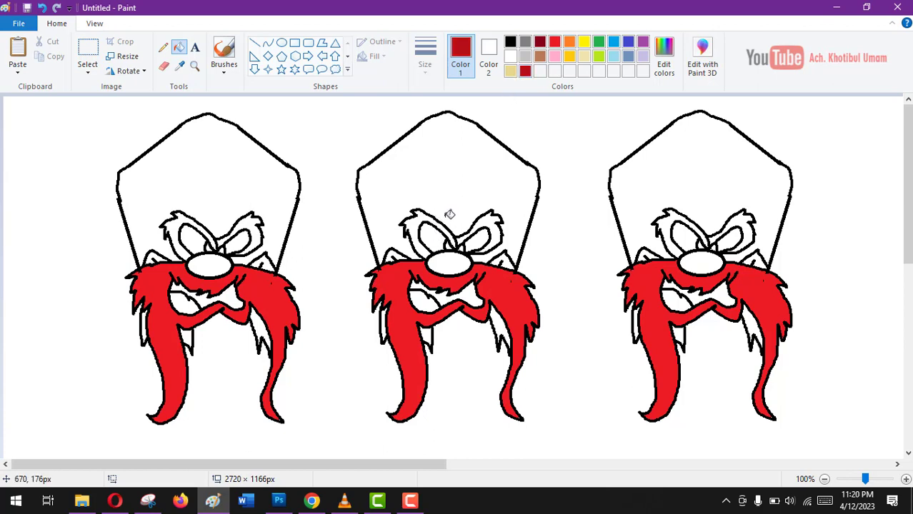
{"action": "left_click", "coordinate": [426, 219]}
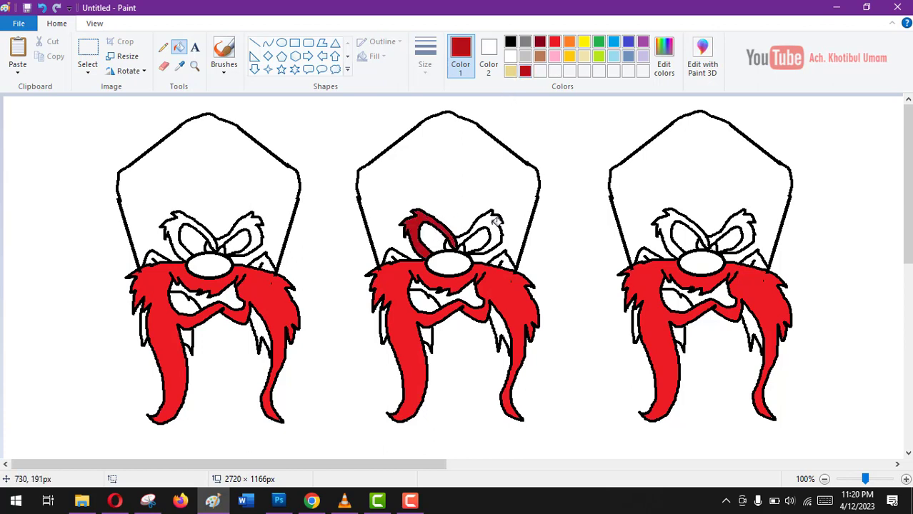
{"action": "left_click", "coordinate": [494, 222]}
{"action": "left_click", "coordinate": [664, 229]}
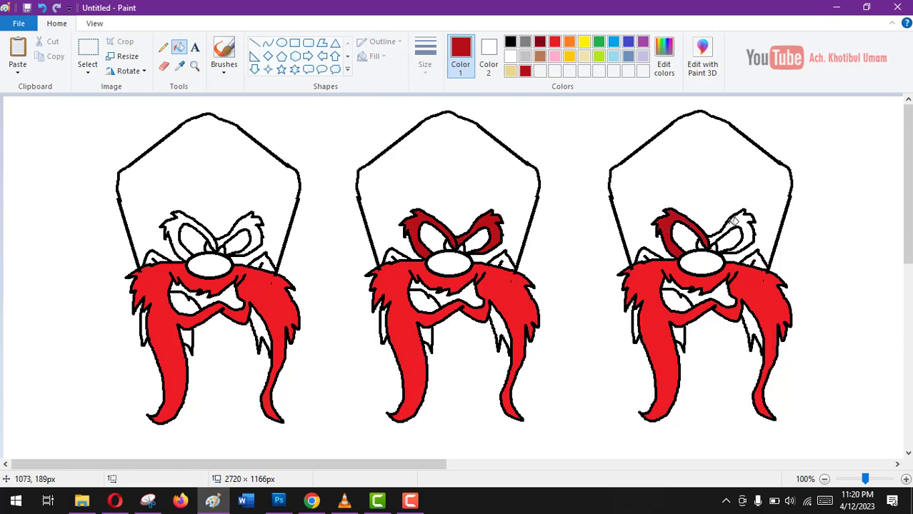
{"action": "left_click", "coordinate": [746, 223]}
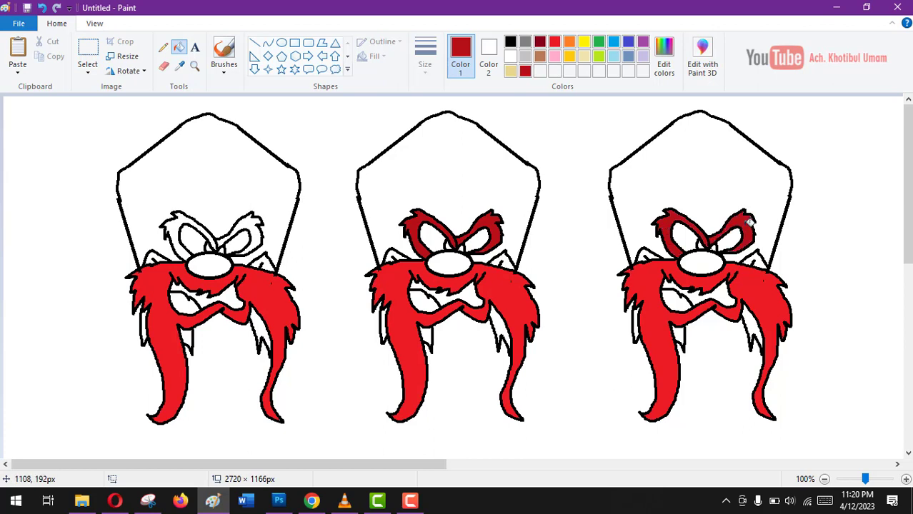
{"action": "left_click", "coordinate": [252, 224]}
{"action": "left_click", "coordinate": [182, 219]}
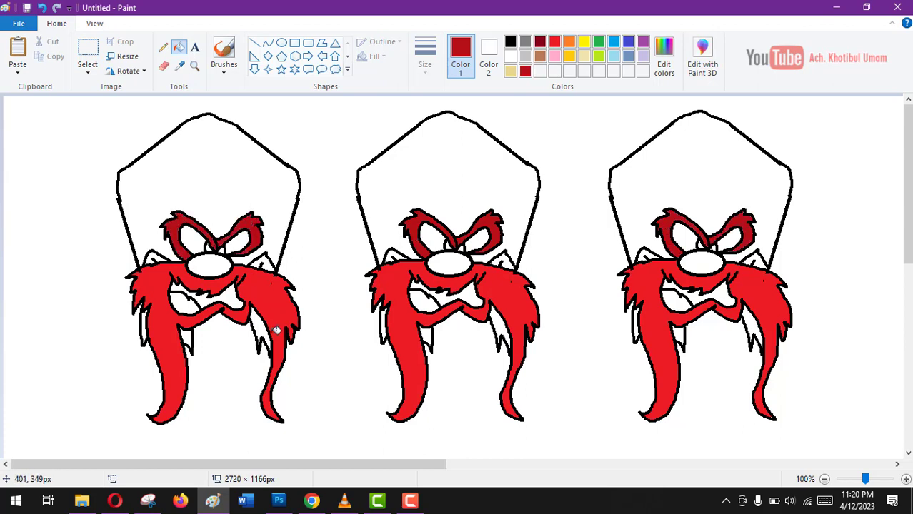
Fill the small tufts behind the moustaches of all three faces with the custom dark red
{"action": "left_click", "coordinate": [258, 323]}
{"action": "left_click", "coordinate": [188, 336]}
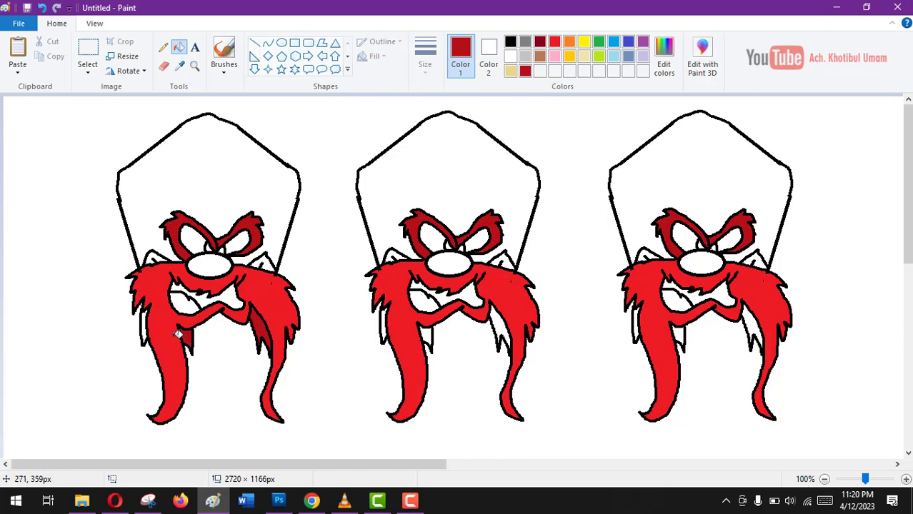
{"action": "left_click", "coordinate": [427, 333]}
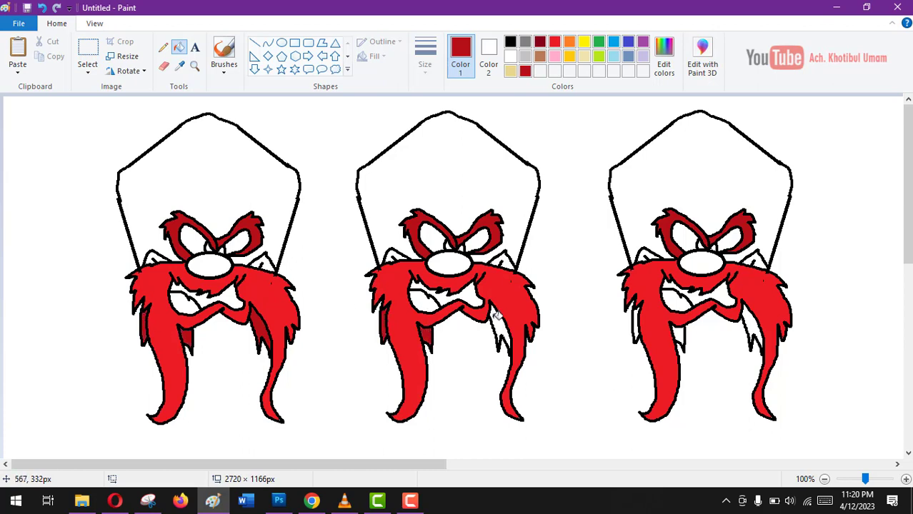
{"action": "left_click", "coordinate": [497, 318]}
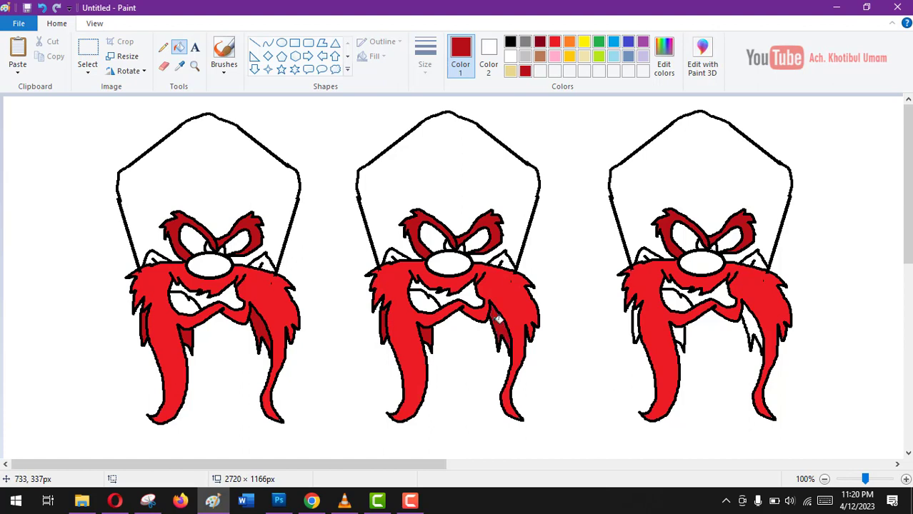
{"action": "left_click", "coordinate": [752, 323]}
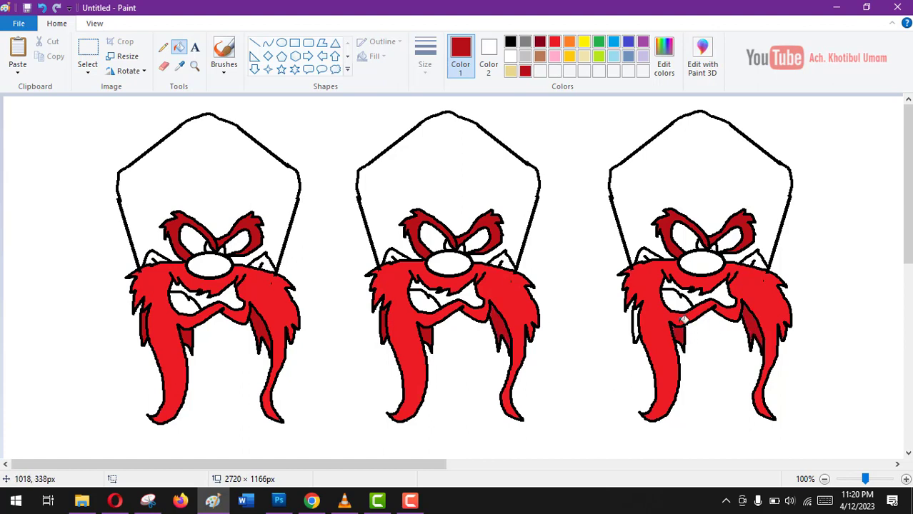
{"action": "left_click", "coordinate": [638, 317]}
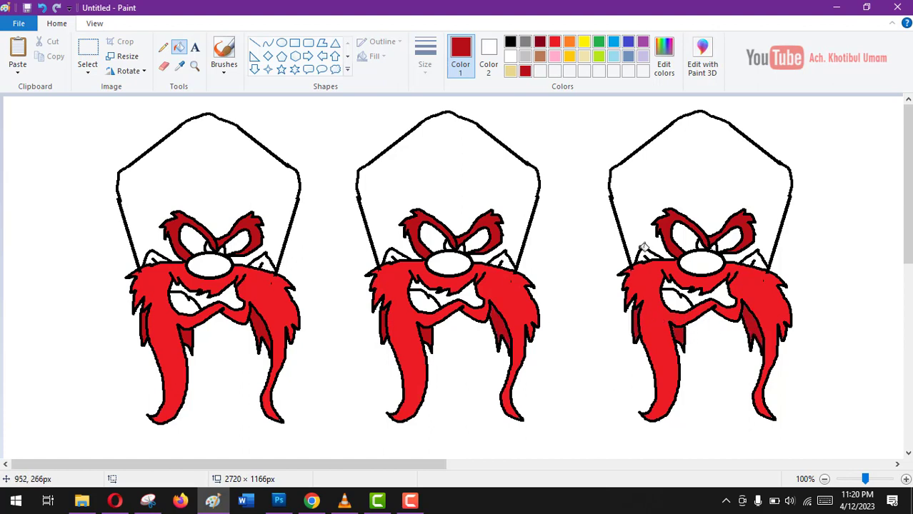
Fill the noses and both ears of all three faces with light yellow, undoing any fill that recolours the black outline
{"action": "left_click", "coordinate": [584, 56]}
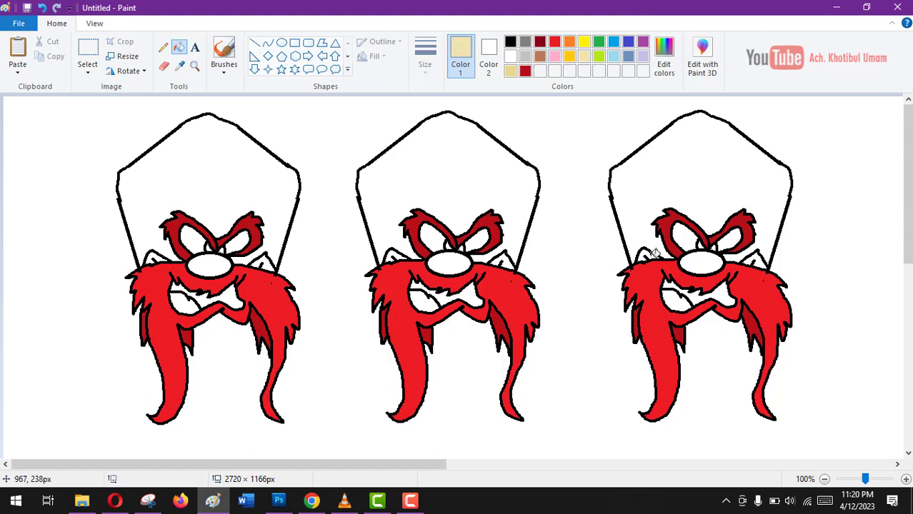
{"action": "left_click", "coordinate": [707, 262]}
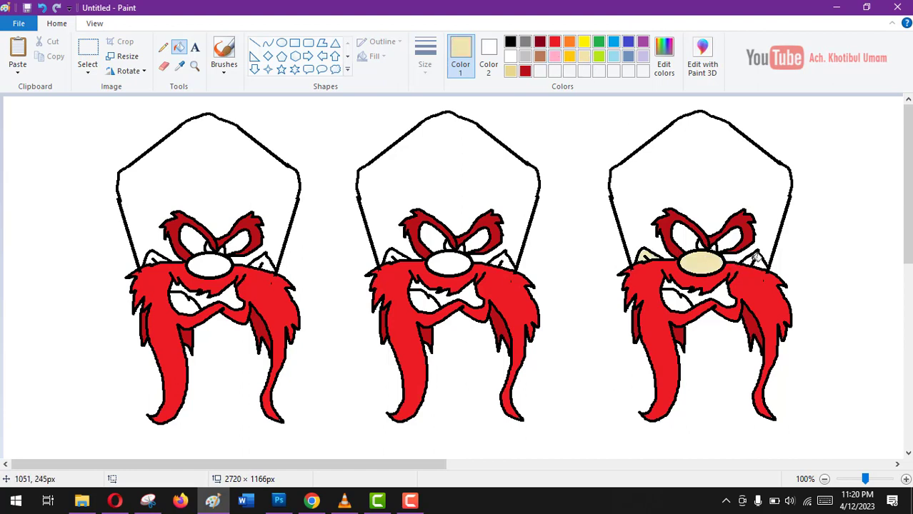
{"action": "left_click", "coordinate": [761, 262]}
{"action": "left_click", "coordinate": [457, 261]}
{"action": "left_click", "coordinate": [392, 256]}
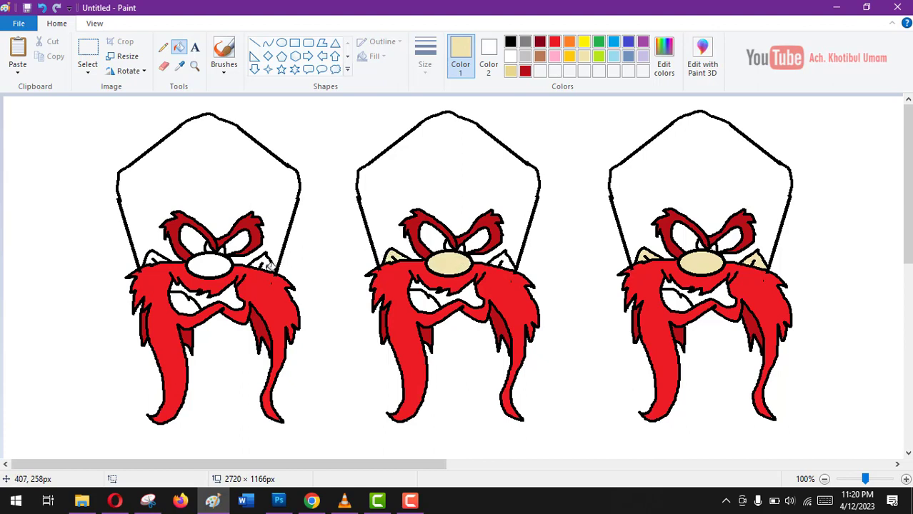
{"action": "left_click", "coordinate": [211, 264]}
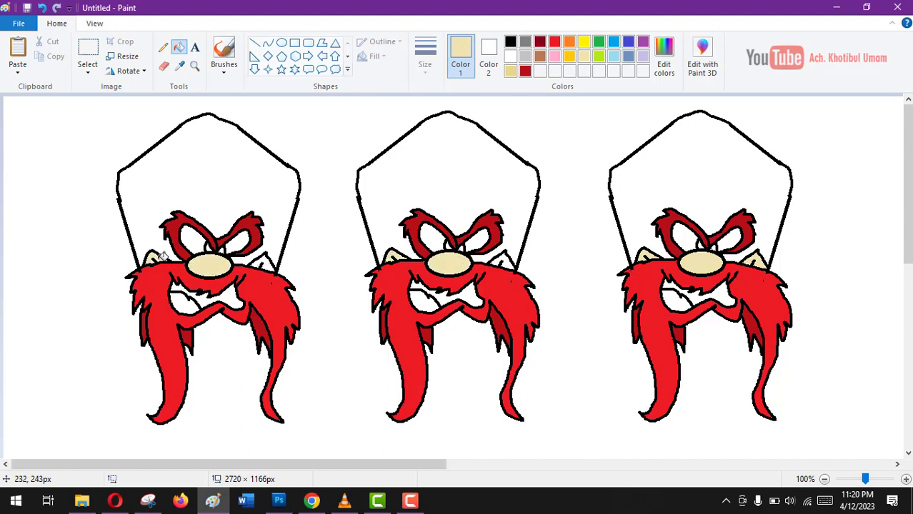
{"action": "left_click", "coordinate": [266, 261]}
{"action": "left_click", "coordinate": [509, 260]}
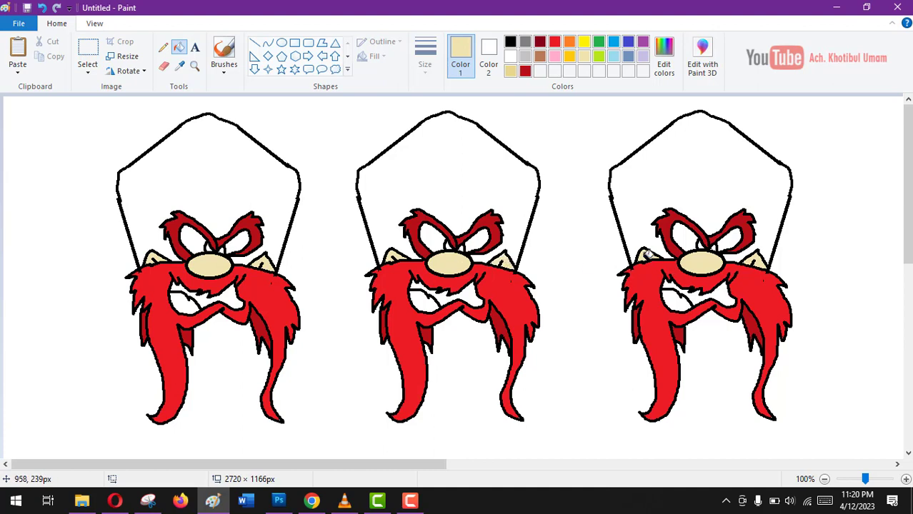
{"action": "left_click", "coordinate": [760, 263]}
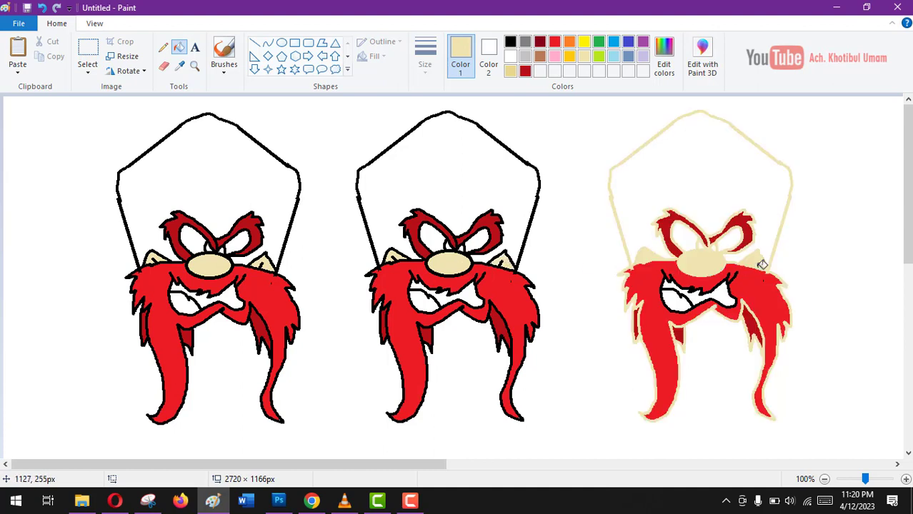
{"action": "key", "text": "ctrl+z"}
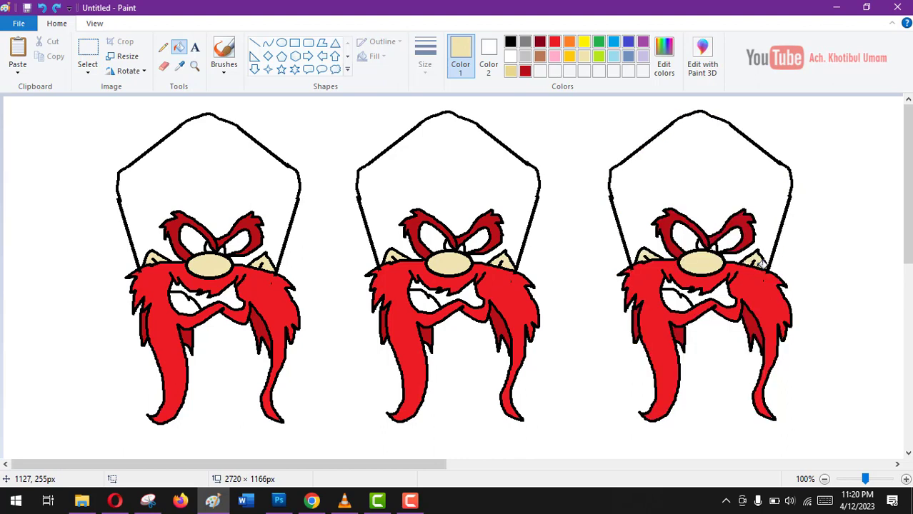
Fill the open mouth areas of all three faces with the palette's dark red, leaving the tongues unfilled
{"action": "left_click", "coordinate": [540, 41]}
{"action": "left_click", "coordinate": [475, 298]}
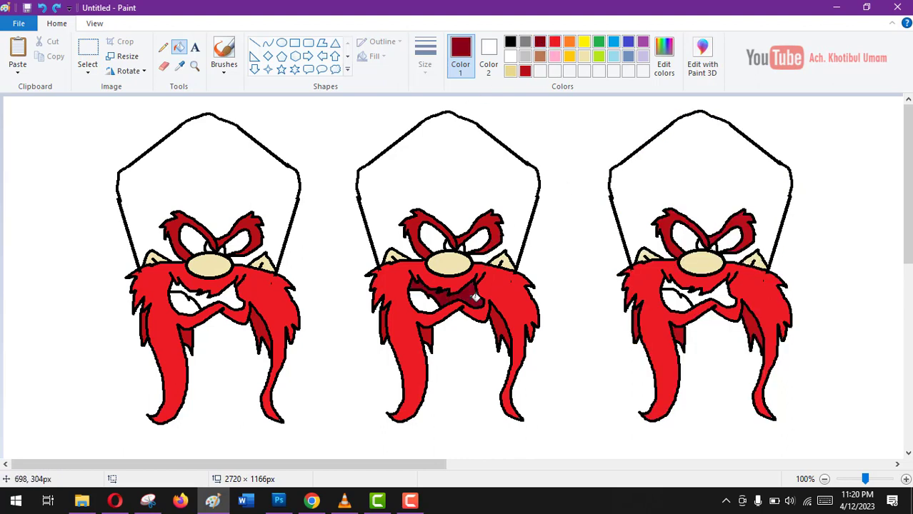
{"action": "left_click", "coordinate": [232, 295]}
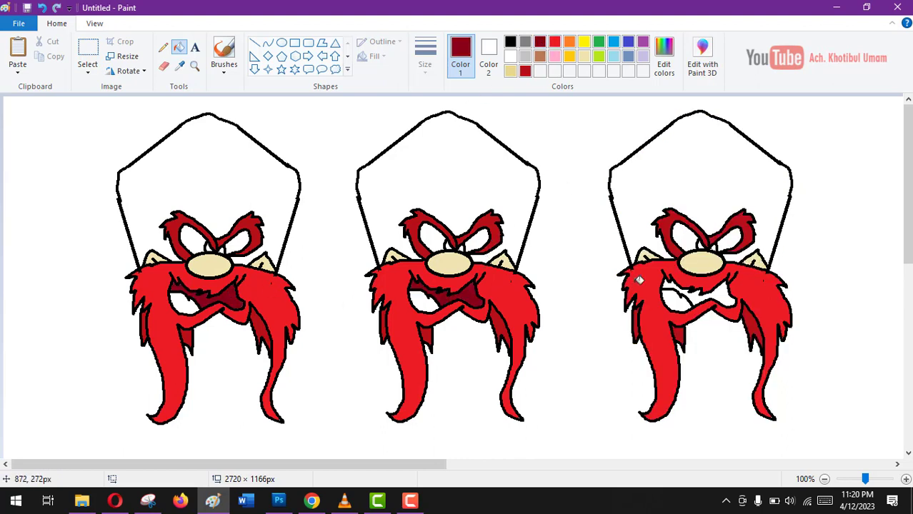
{"action": "left_click", "coordinate": [699, 295]}
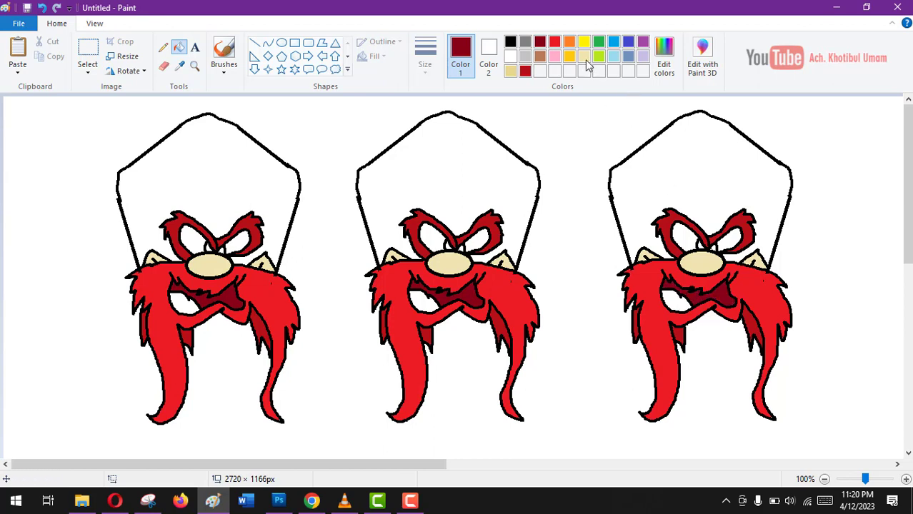
Fill the tongues of all three faces with light pink
{"action": "left_click", "coordinate": [554, 55]}
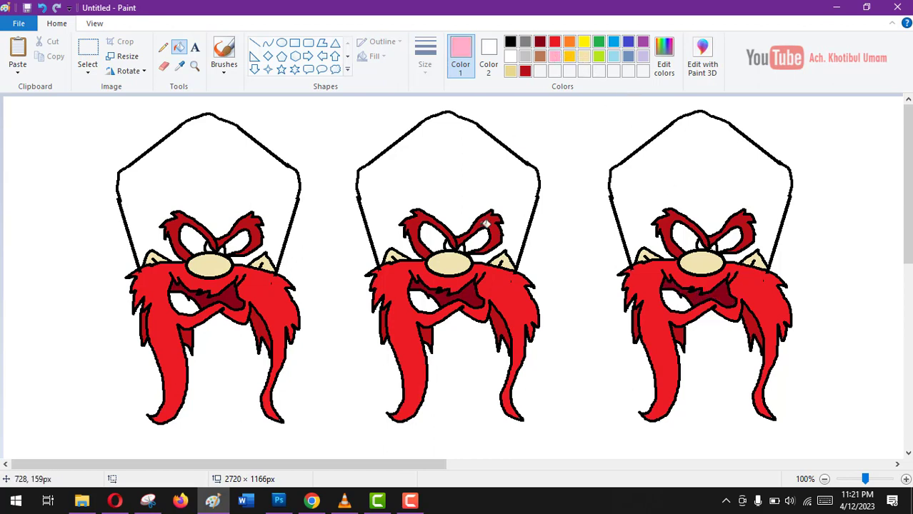
{"action": "left_click", "coordinate": [432, 300]}
{"action": "left_click", "coordinate": [678, 304]}
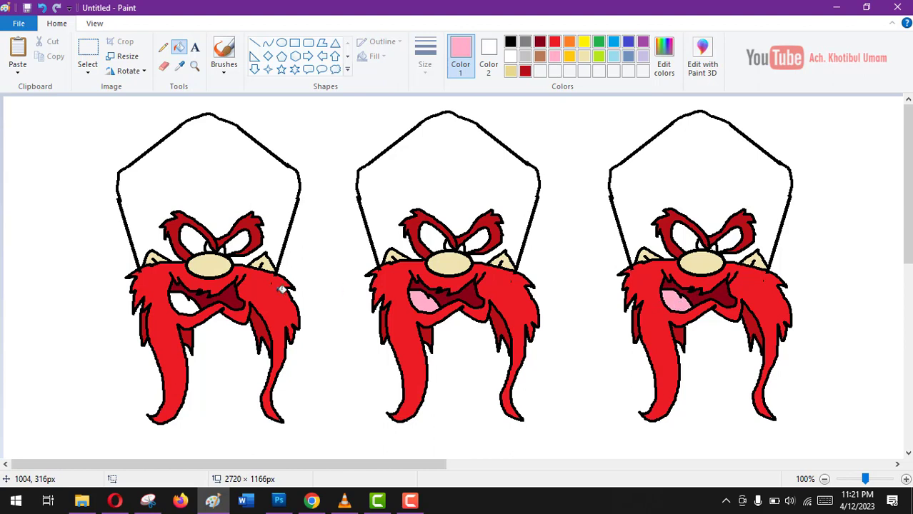
{"action": "left_click", "coordinate": [183, 304]}
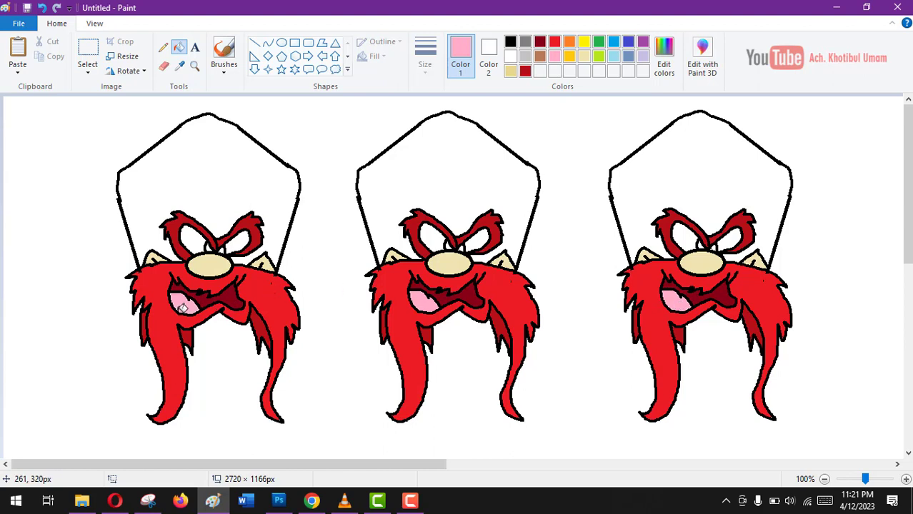
Fill the middle face's hat shape with brown and the two outer ones with a very dark red (Red 64, Green 0, Blue 0)
{"action": "left_click", "coordinate": [539, 57]}
{"action": "left_click", "coordinate": [475, 149]}
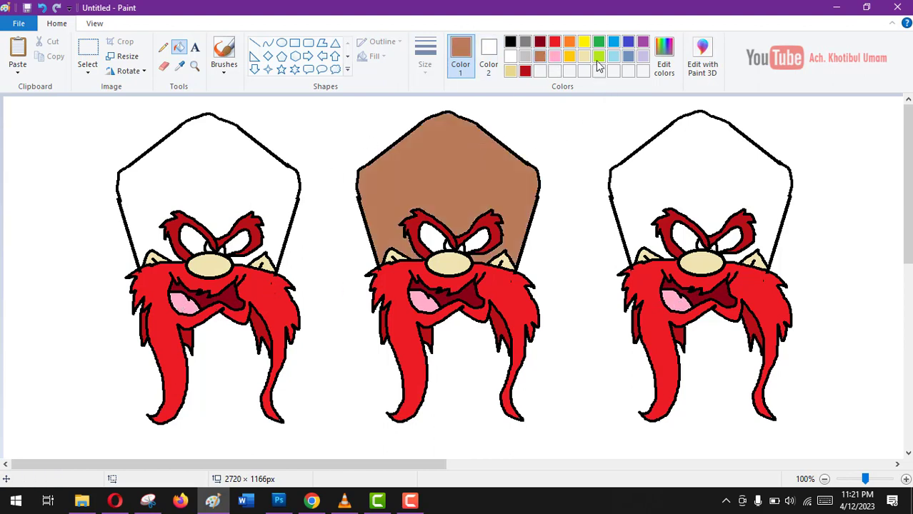
{"action": "left_click", "coordinate": [663, 60]}
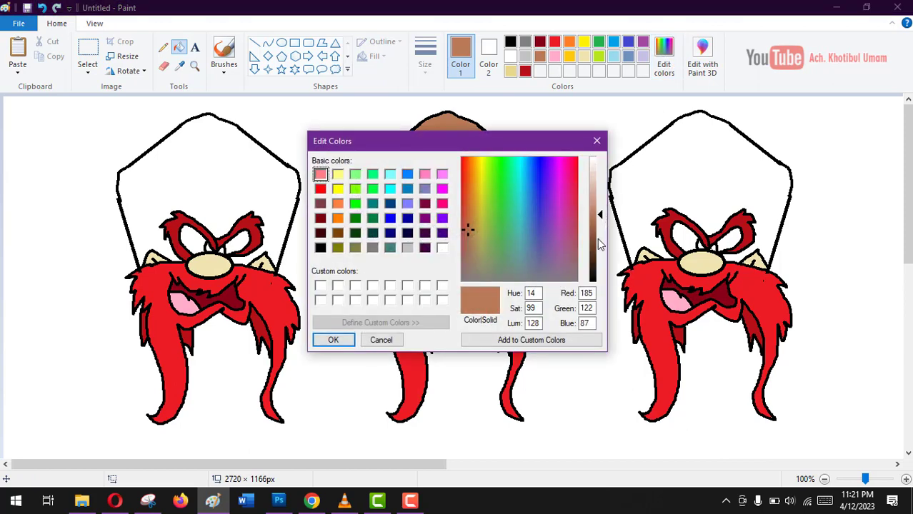
{"action": "left_click", "coordinate": [599, 245]}
{"action": "left_click", "coordinate": [321, 233]}
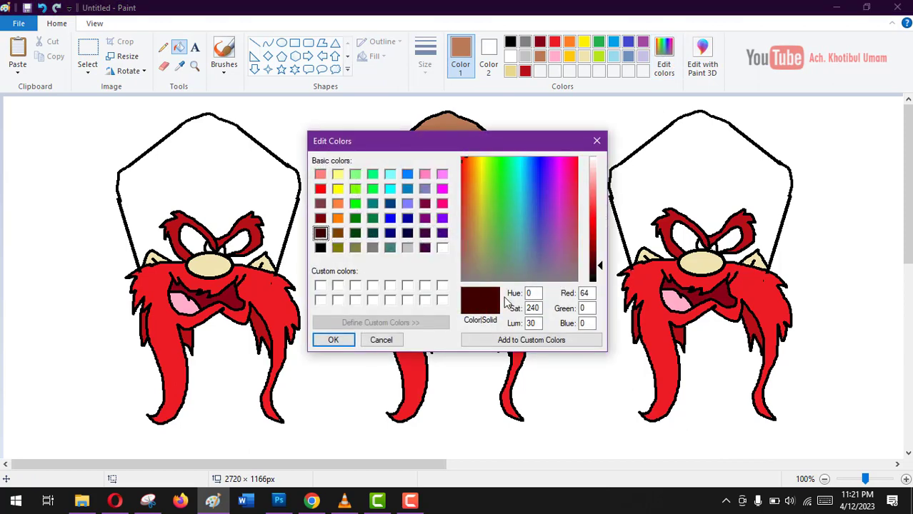
{"action": "left_click", "coordinate": [332, 340]}
{"action": "left_click", "coordinate": [269, 201]}
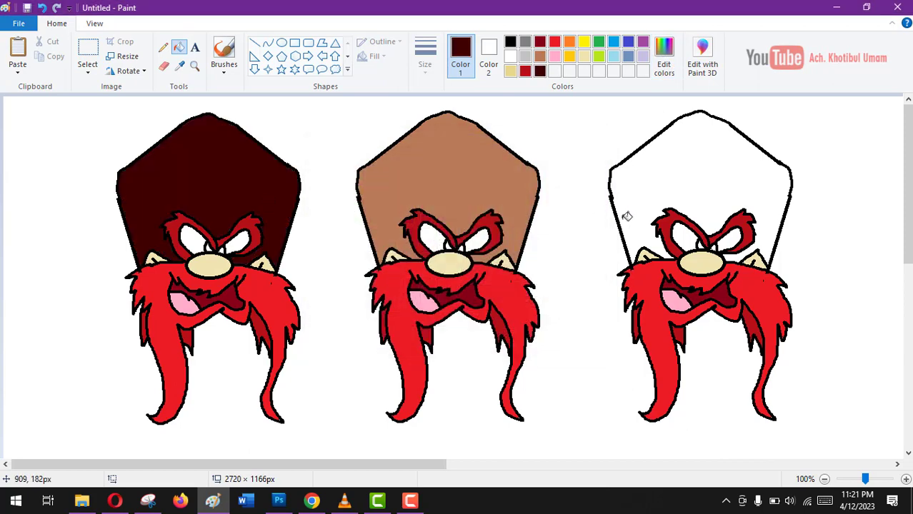
{"action": "left_click", "coordinate": [675, 202]}
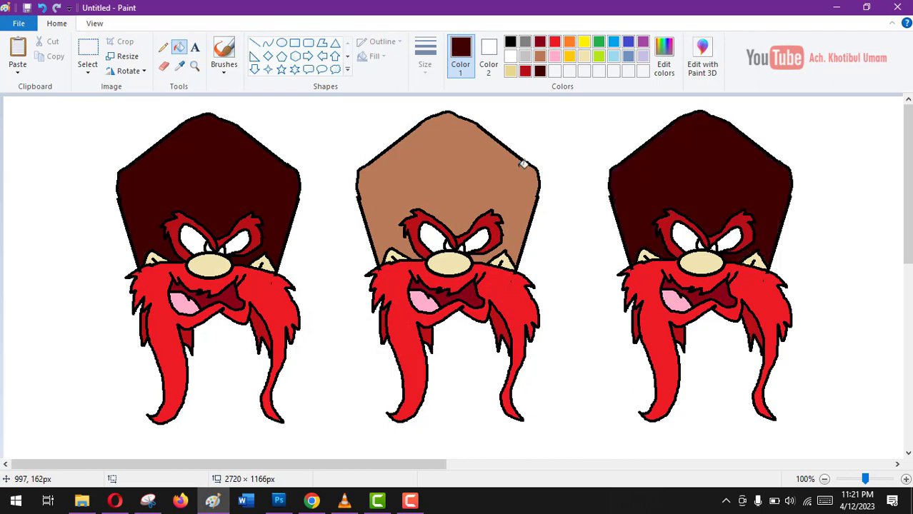